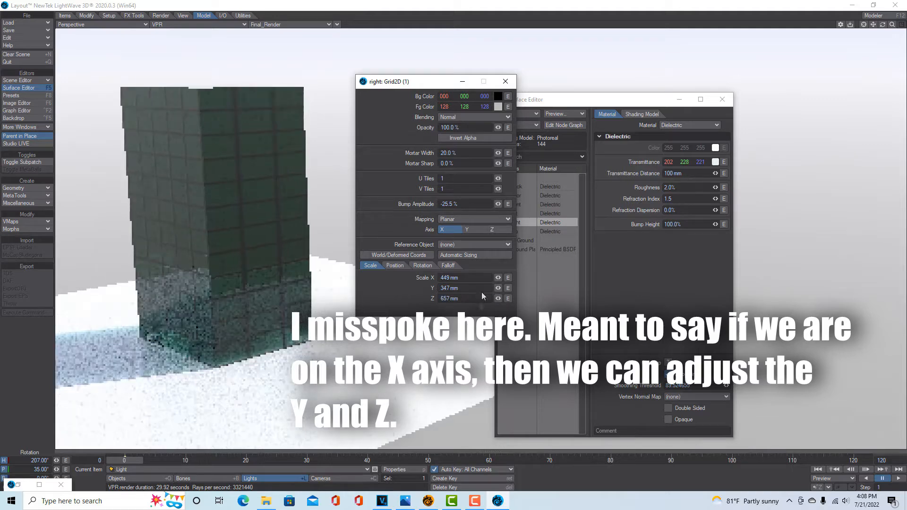
# Set the right surface's Grid2D texture scale to 350 mm in Y and 584 mm in Z.
pyautogui.moveTo(497, 298); pyautogui.dragTo(491, 298)
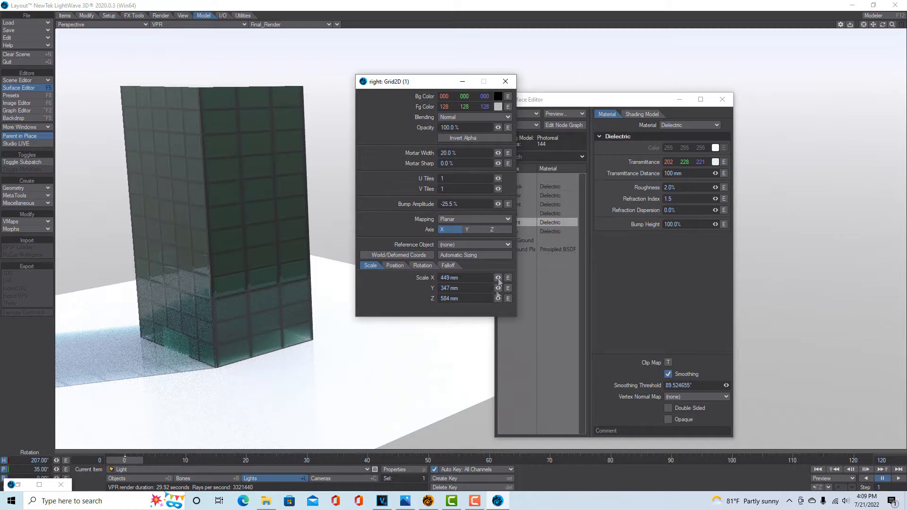
pyautogui.moveTo(497, 288)
pyautogui.mouseDown()
pyautogui.moveTo(487, 288)
pyautogui.moveTo(499, 288)
pyautogui.mouseUp()
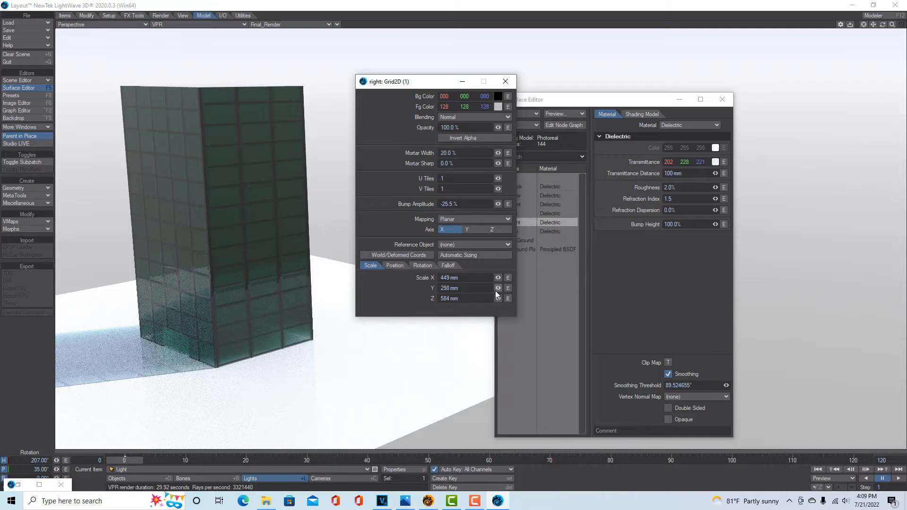
pyautogui.moveTo(495, 291); pyautogui.dragTo(491, 289)
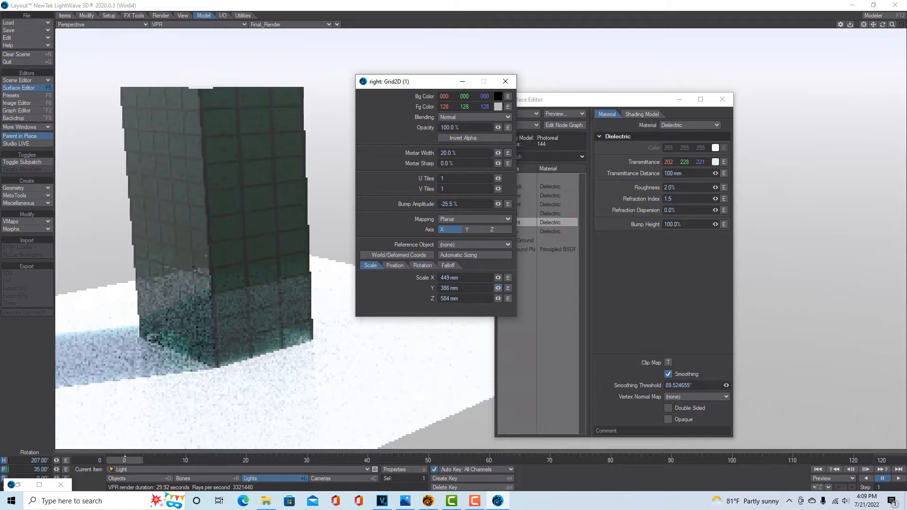
pyautogui.moveTo(498, 288); pyautogui.dragTo(492, 288)
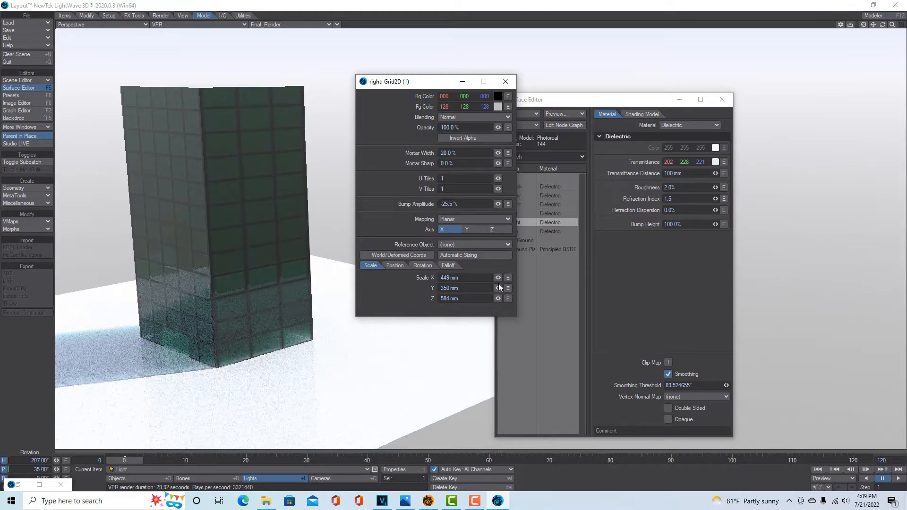
# Set the right surface grid's Y position to 153 mm and close the texture and surface settings.
pyautogui.click(399, 264)
pyautogui.moveTo(497, 288); pyautogui.dragTo(498, 296)
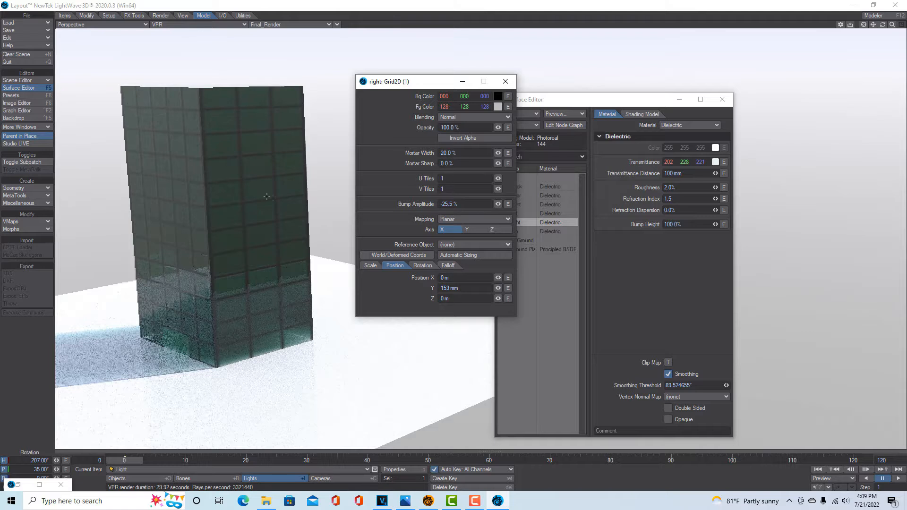
pyautogui.click(721, 99)
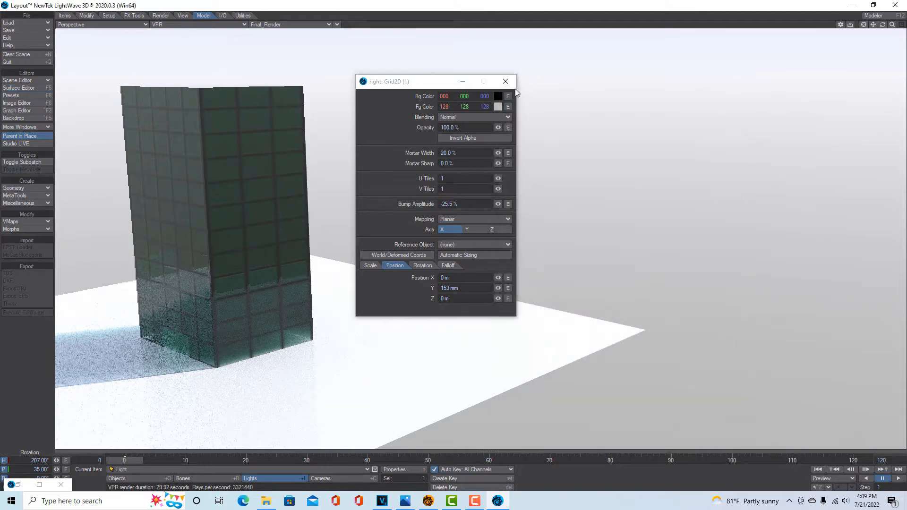
pyautogui.click(506, 81)
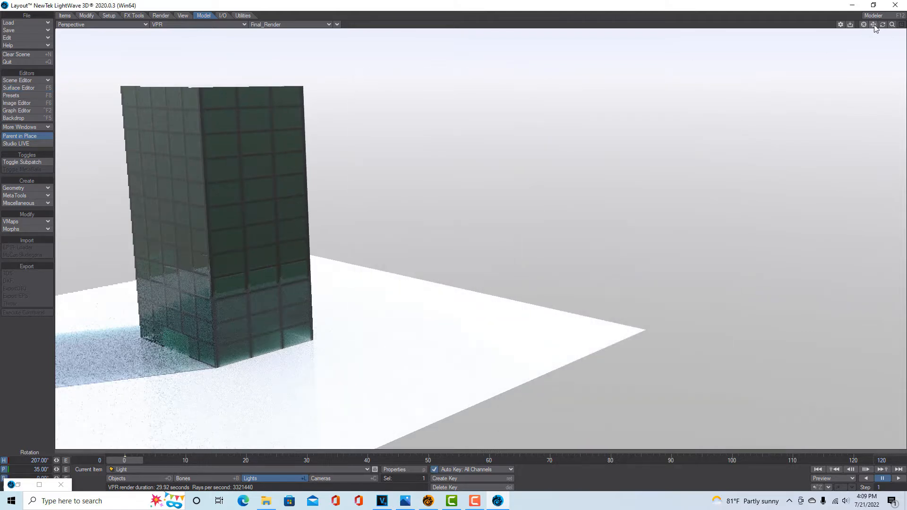
# Change the material of the building's top surface to Principled BSDF.
pyautogui.moveTo(873, 25); pyautogui.dragTo(709, 25)
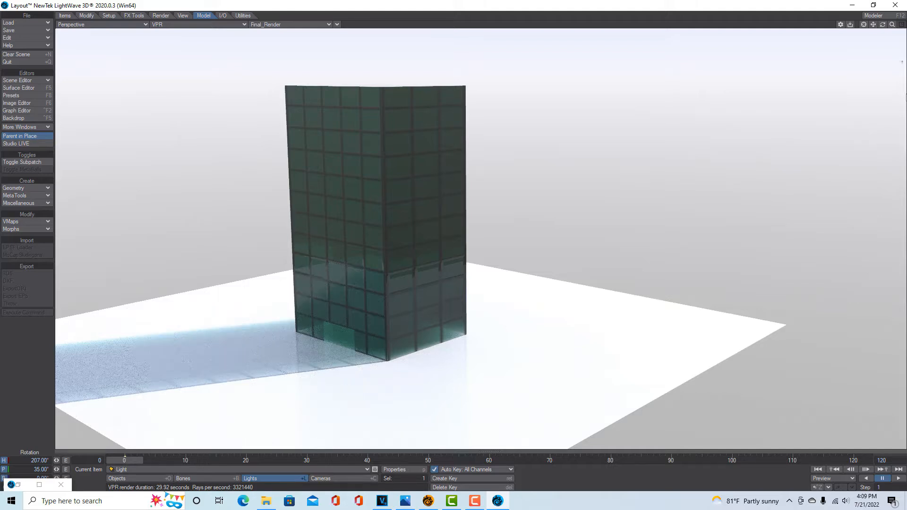
pyautogui.moveTo(882, 24); pyautogui.dragTo(887, 40)
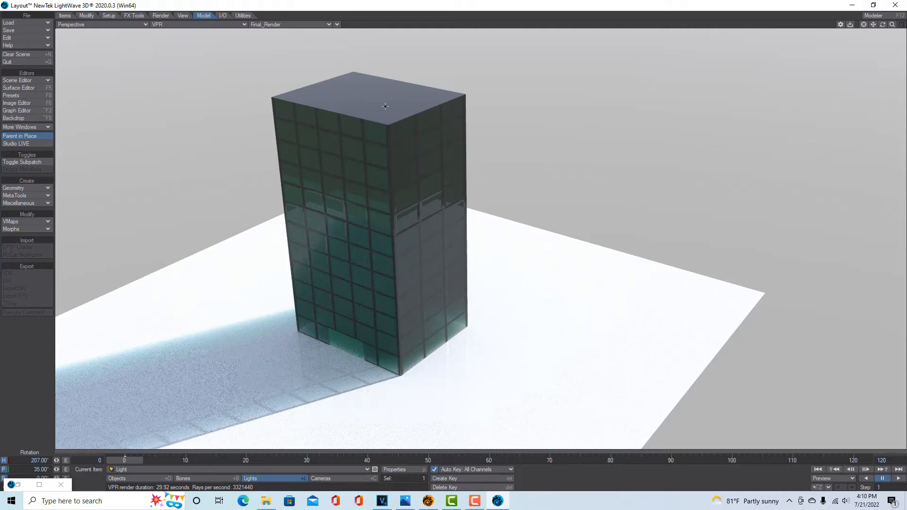
pyautogui.click(35, 88)
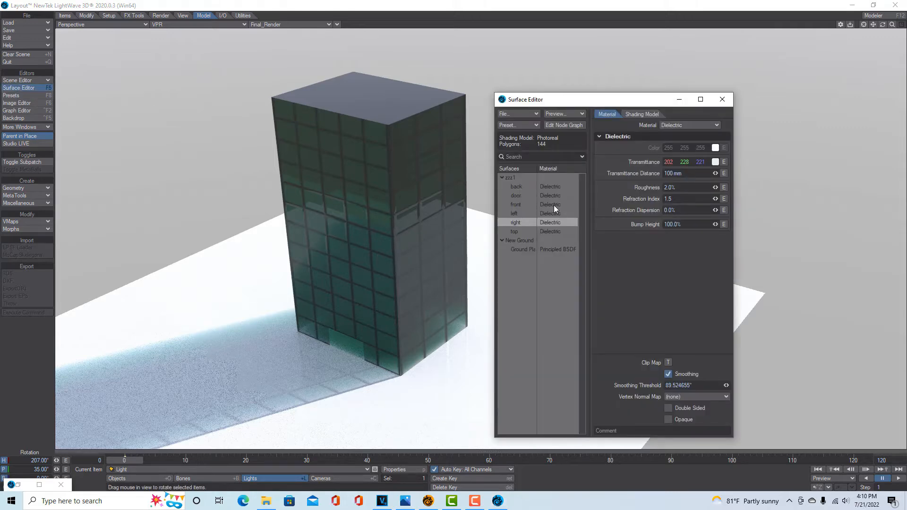
pyautogui.click(551, 230)
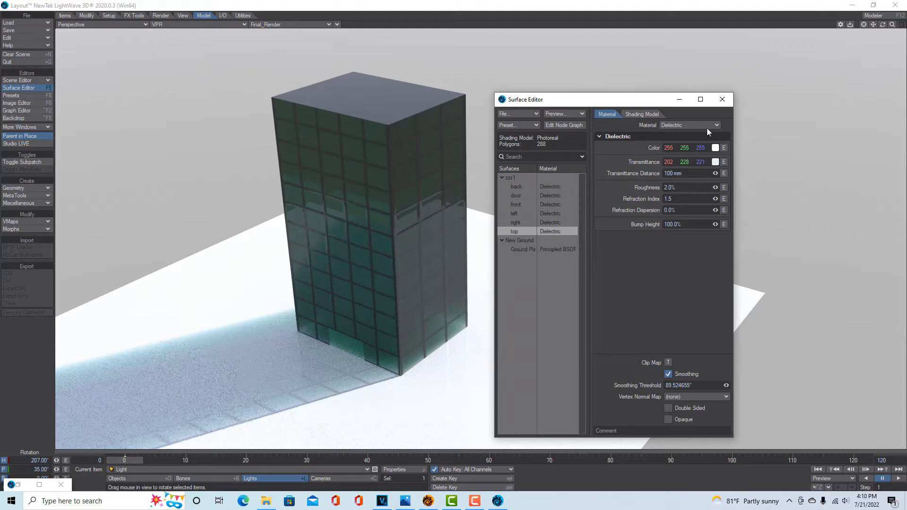
pyautogui.click(717, 125)
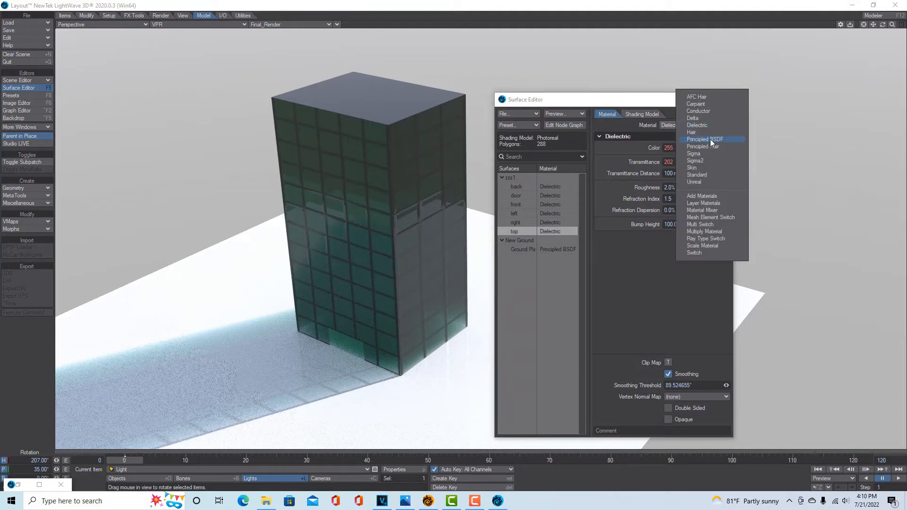
pyautogui.click(710, 139)
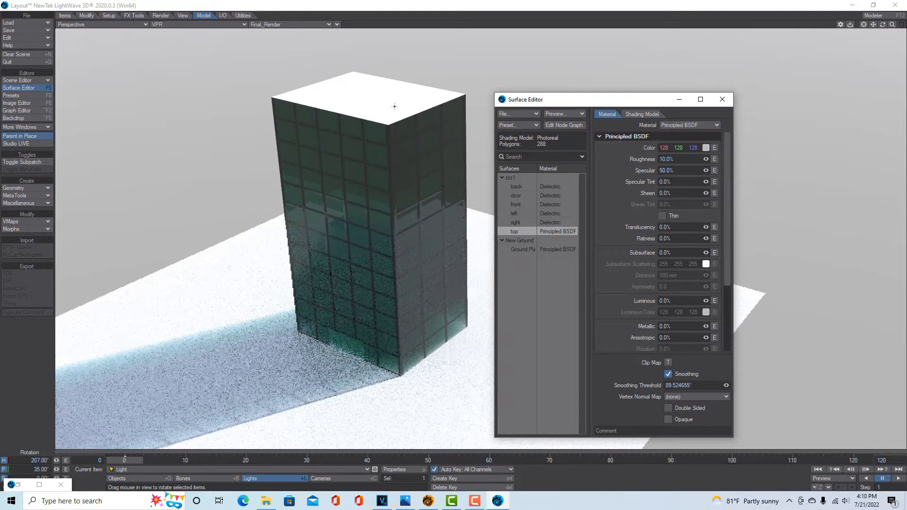
# Add a HeteroTerrain texture node to the top surface and connect its Color and Bump outputs to the Principled BSDF material.
pyautogui.click(574, 125)
pyautogui.moveTo(478, 129); pyautogui.dragTo(686, 207)
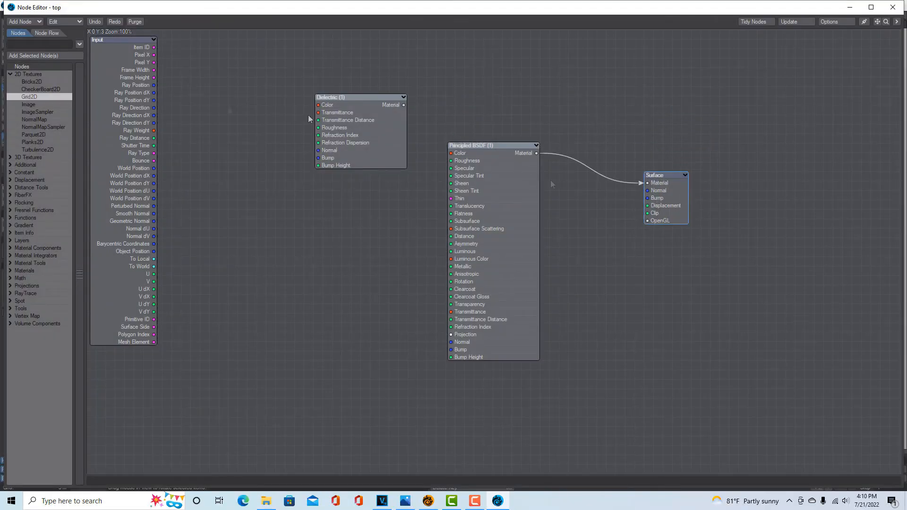
pyautogui.click(11, 158)
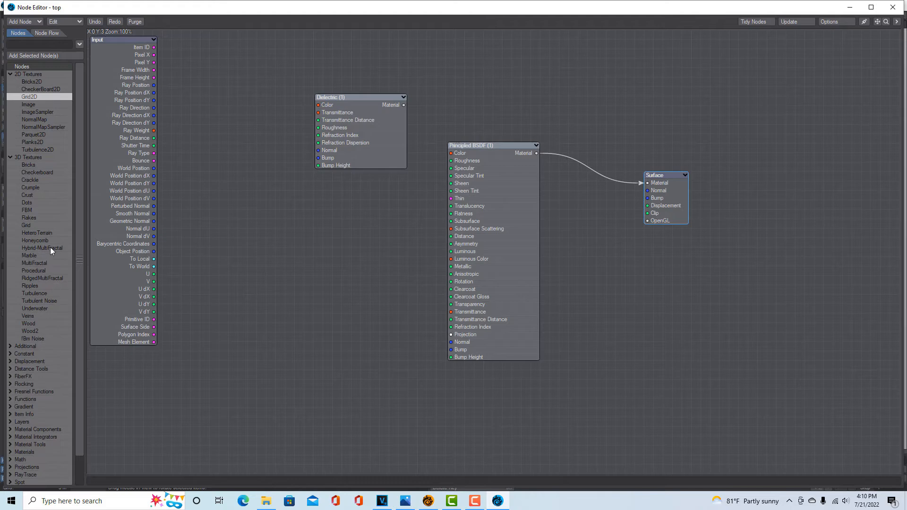
pyautogui.doubleClick(37, 233)
pyautogui.moveTo(484, 217); pyautogui.dragTo(450, 153)
pyautogui.moveTo(325, 257); pyautogui.dragTo(450, 349)
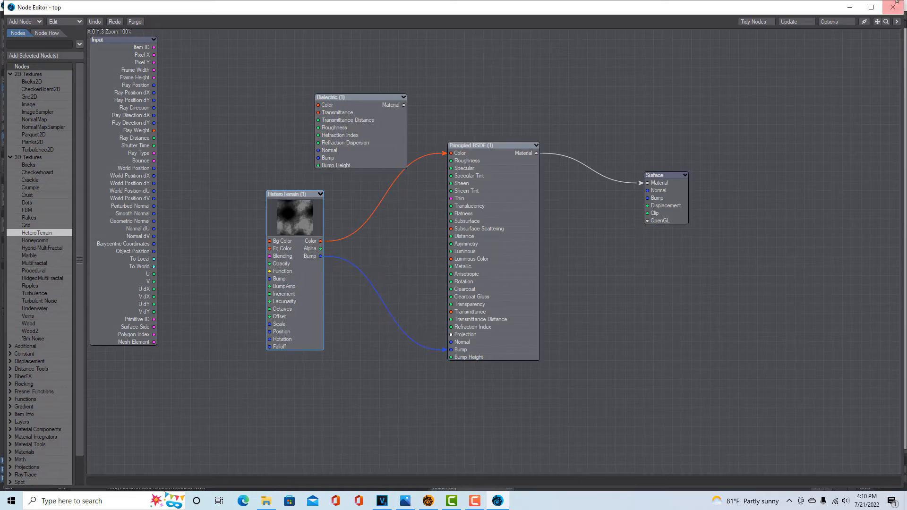
# Set the HeteroTerrain texture's foreground color to dark gray 42, 42, 42.
pyautogui.doubleClick(282, 214)
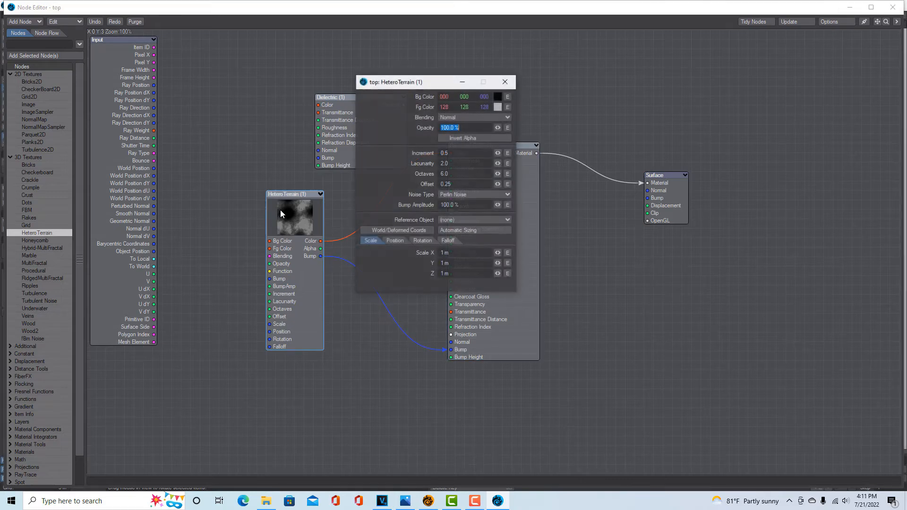
pyautogui.click(850, 7)
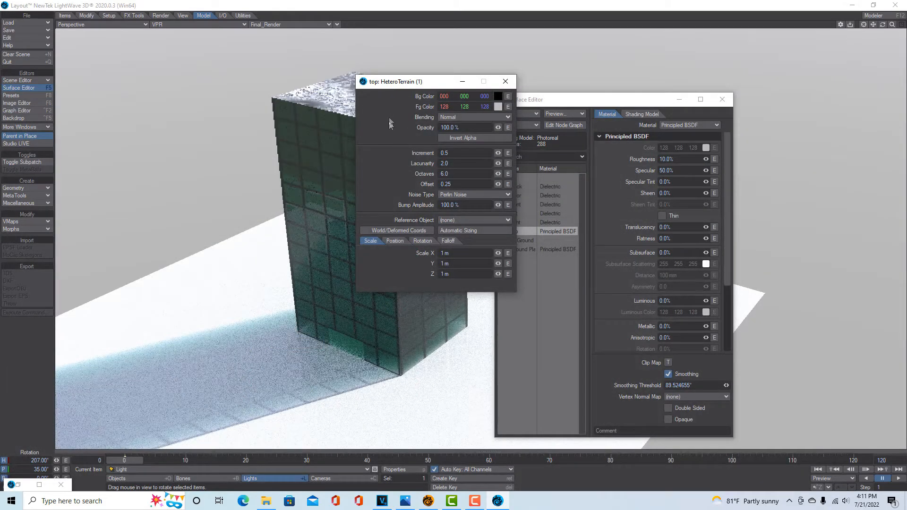
pyautogui.moveTo(434, 84); pyautogui.dragTo(277, 226)
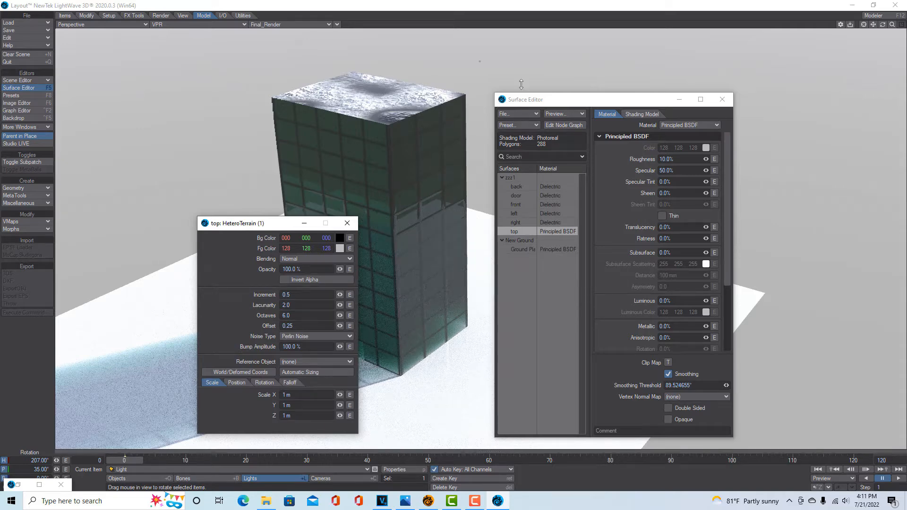
pyautogui.click(339, 249)
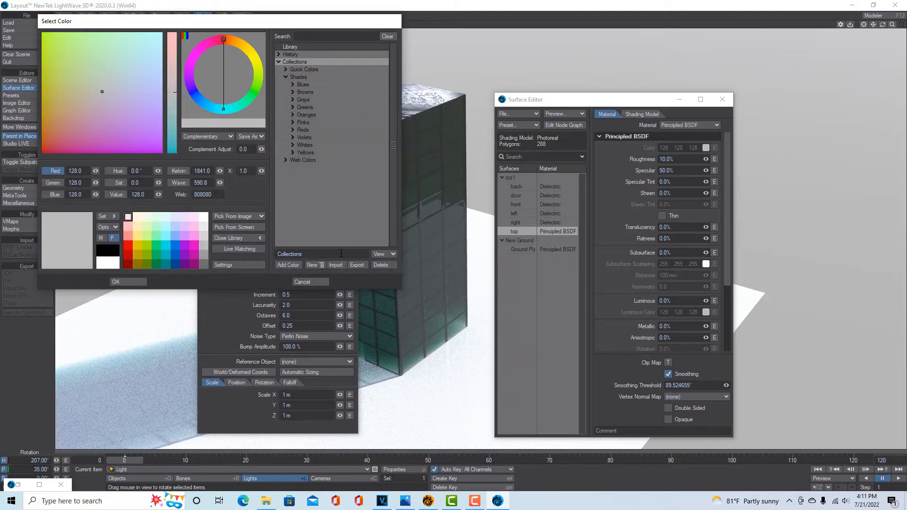
pyautogui.click(204, 266)
pyautogui.click(140, 282)
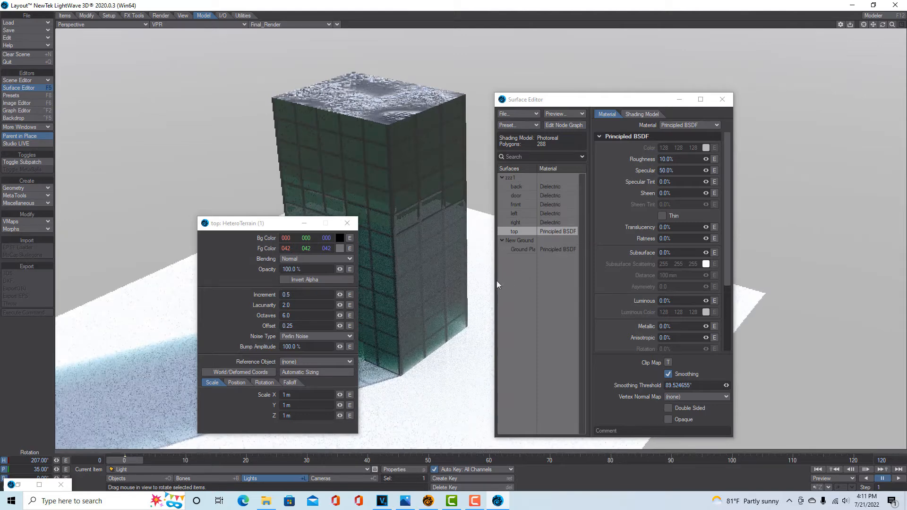
pyautogui.click(487, 291)
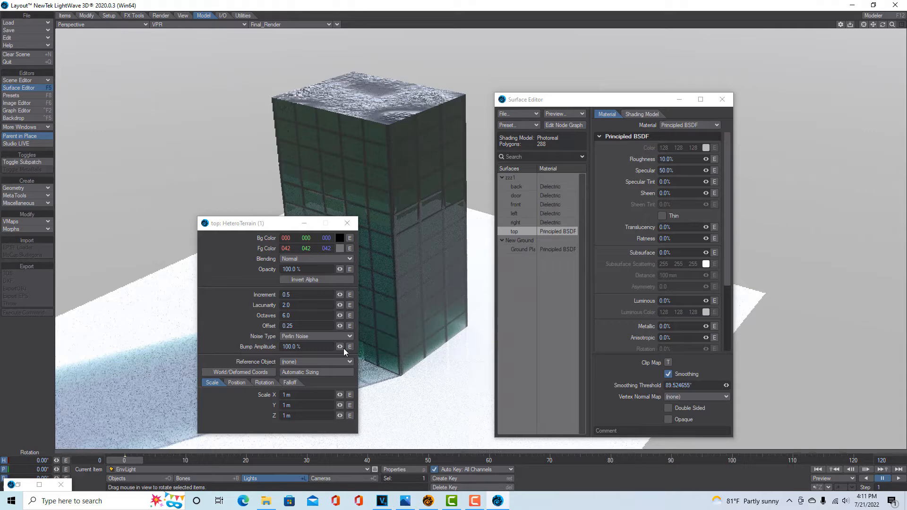
# Set the HeteroTerrain bump amplitude to 5% and minimize the surface and texture windows.
pyautogui.moveTo(339, 346)
pyautogui.mouseDown()
pyautogui.moveTo(325, 347)
pyautogui.moveTo(341, 348)
pyautogui.mouseUp()
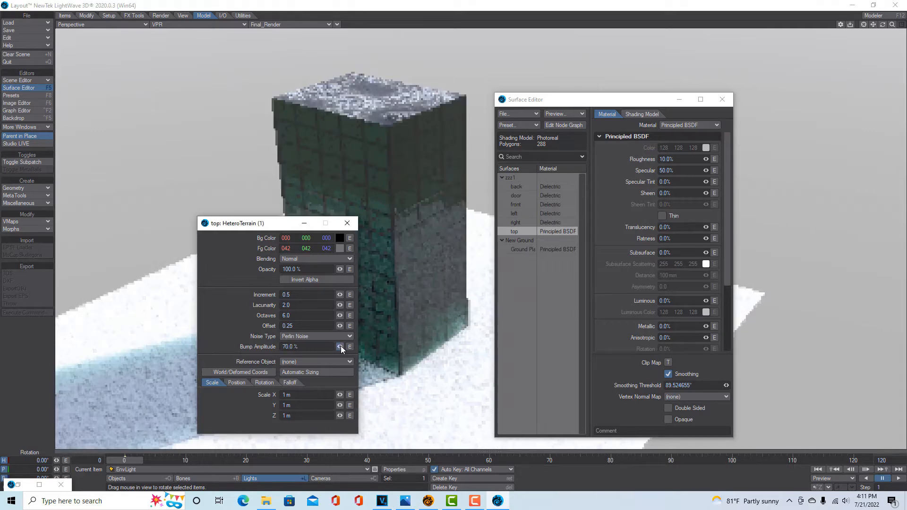
pyautogui.moveTo(341, 348); pyautogui.dragTo(322, 348)
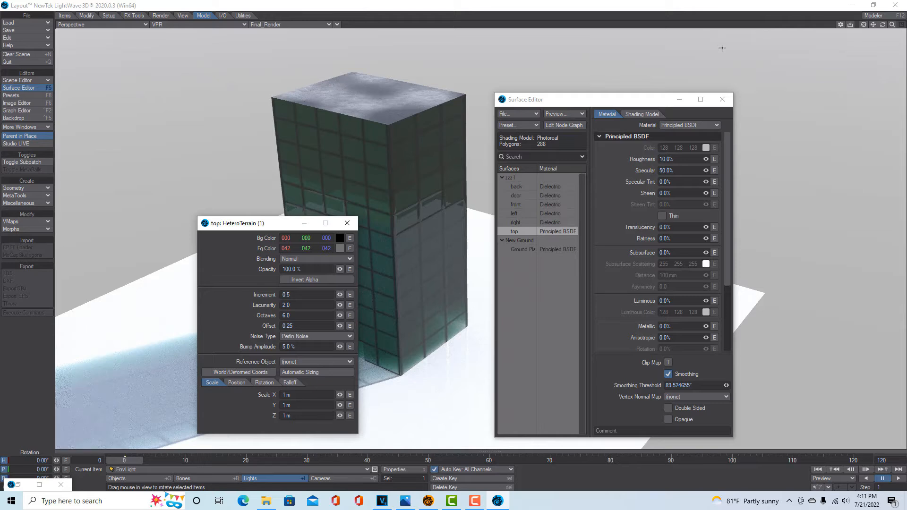
pyautogui.click(678, 100)
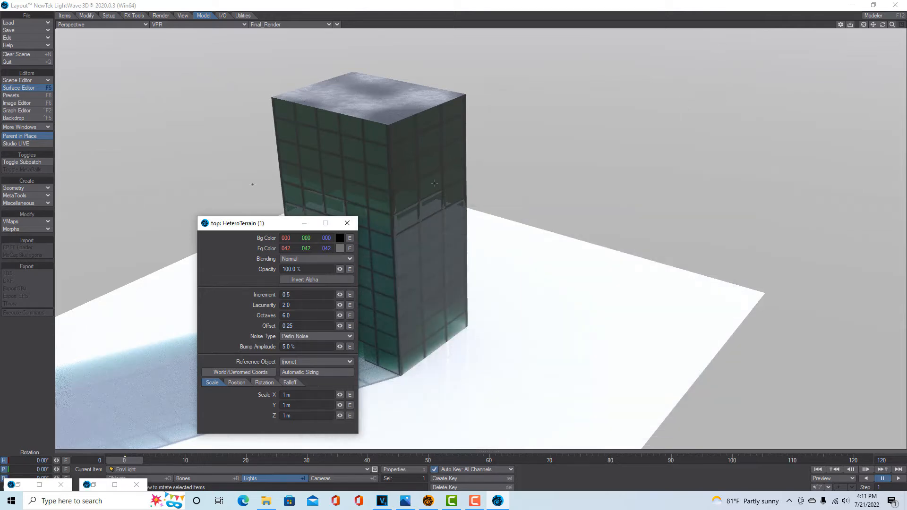
pyautogui.click(304, 223)
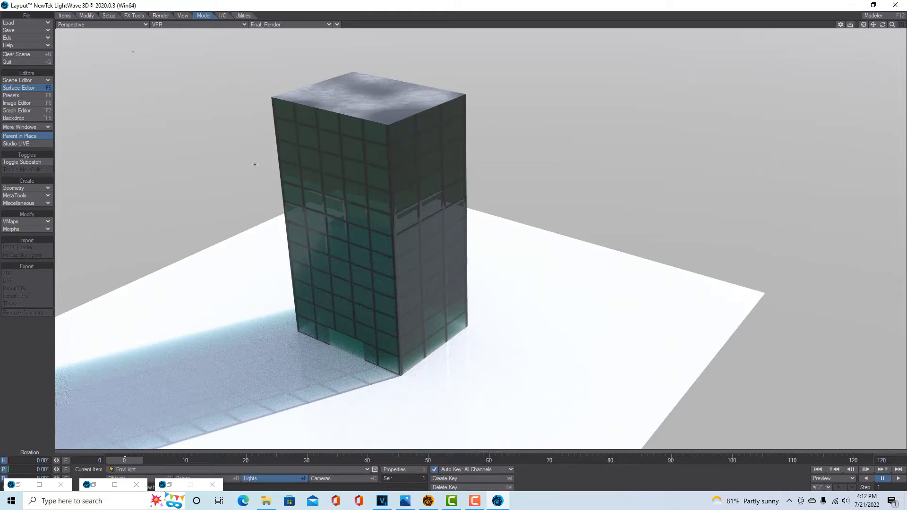
pyautogui.click(40, 31)
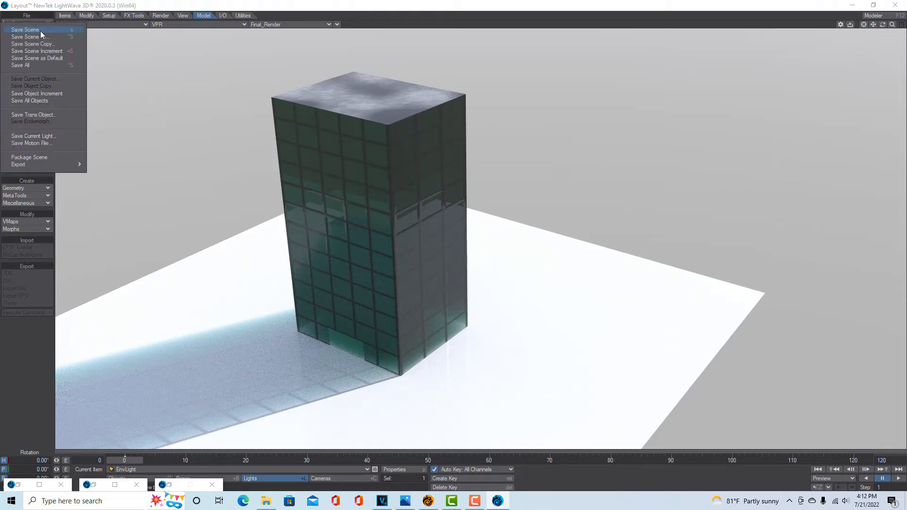
pyautogui.moveTo(47, 166)
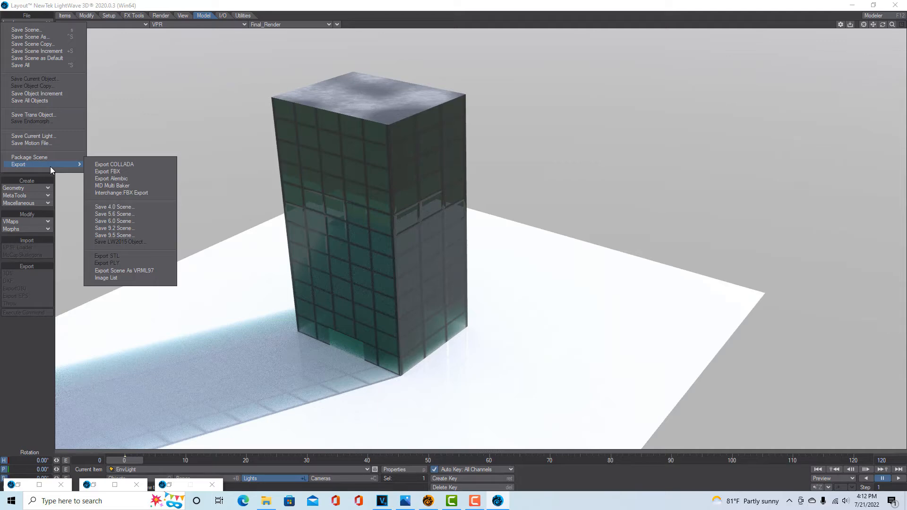
pyautogui.click(134, 243)
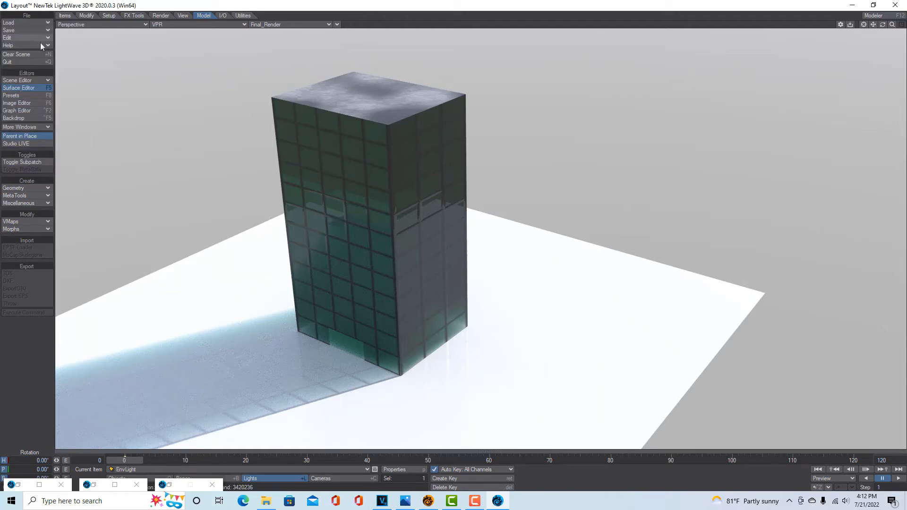
pyautogui.click(44, 23)
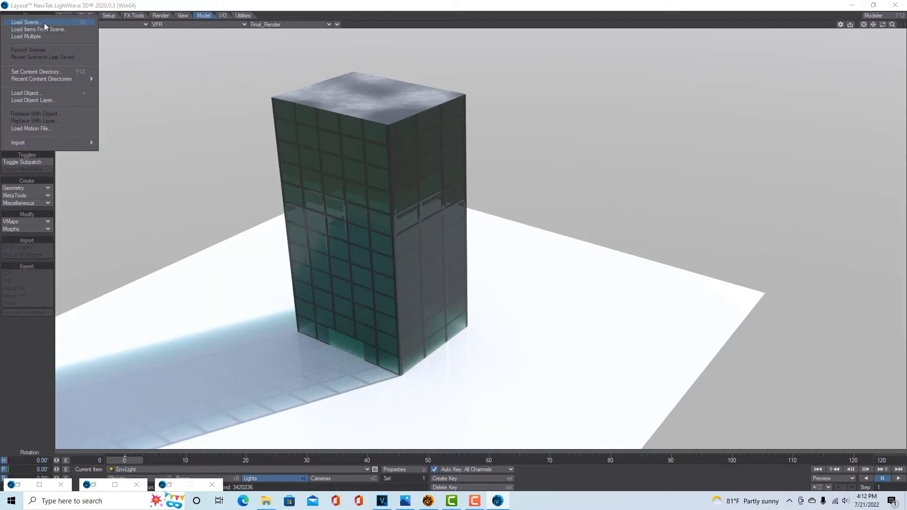
pyautogui.click(132, 82)
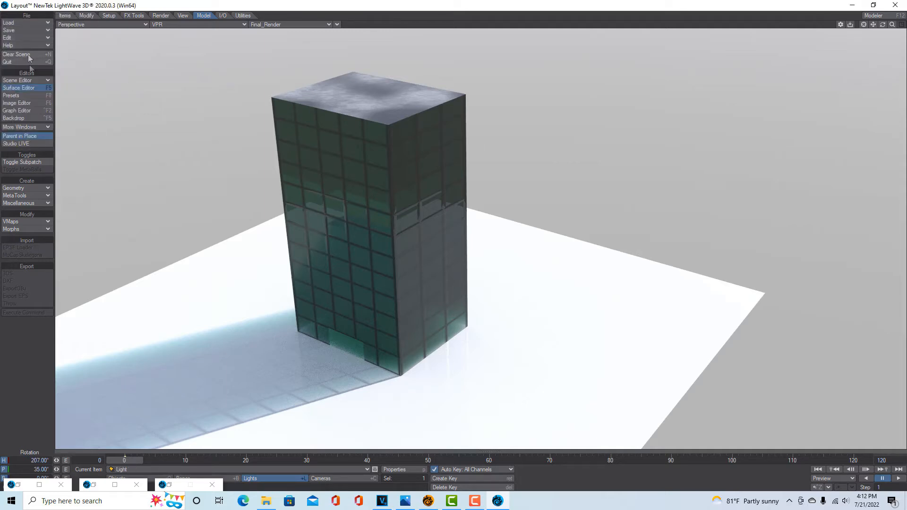
# Save everything in the scene, naming the scene file zzz.
pyautogui.click(36, 29)
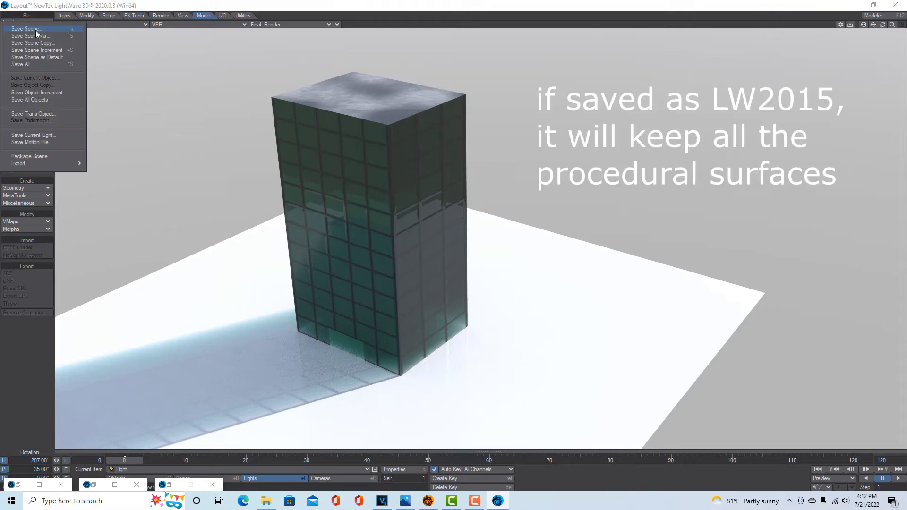
pyautogui.click(27, 65)
pyautogui.click(116, 23)
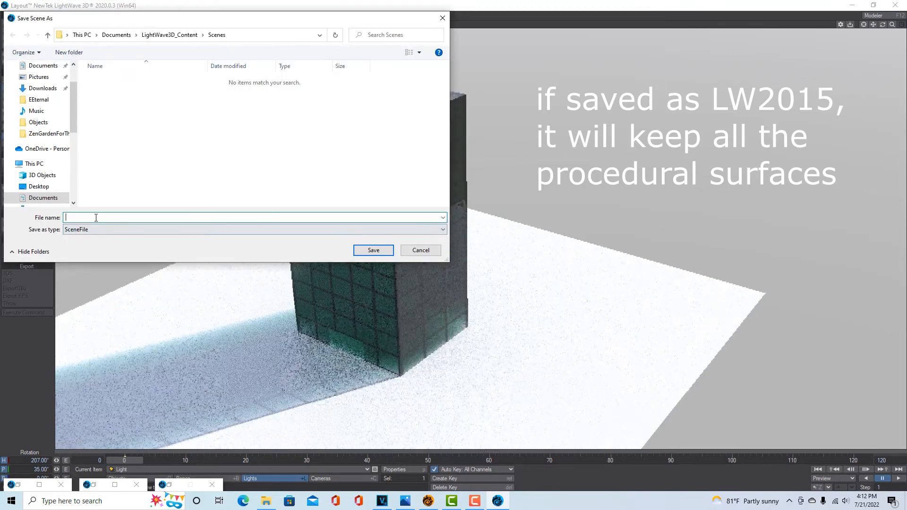
pyautogui.write('zzz')
pyautogui.press('Return')
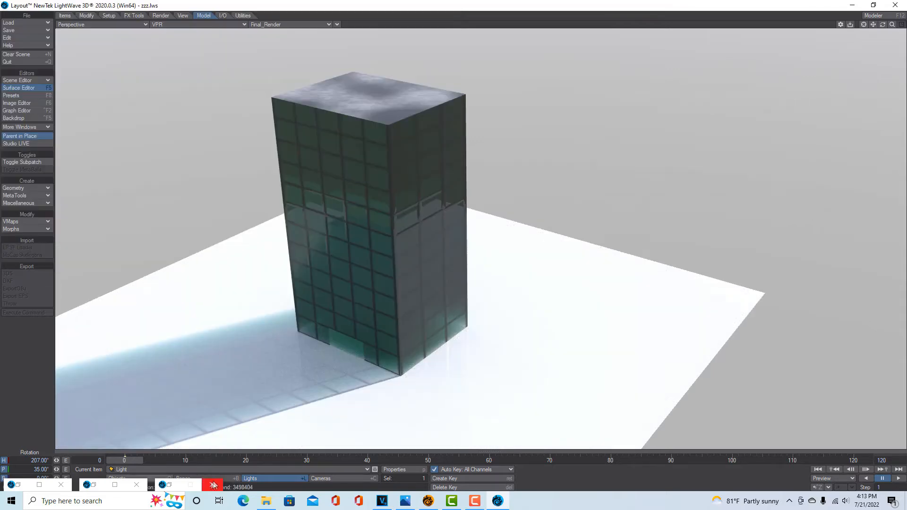
# Export the zzz1 building object in LW2015 format under the file name building_asset1.
pyautogui.click(157, 479)
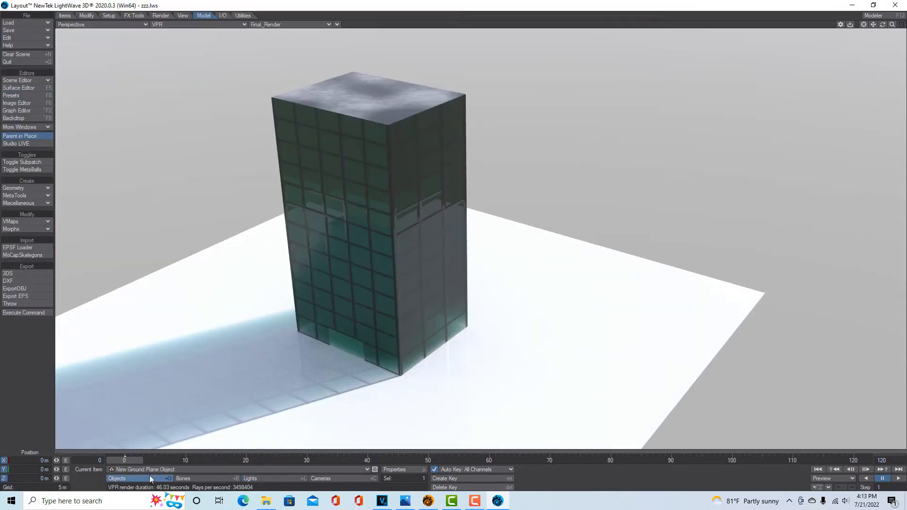
pyautogui.click(358, 469)
pyautogui.click(347, 463)
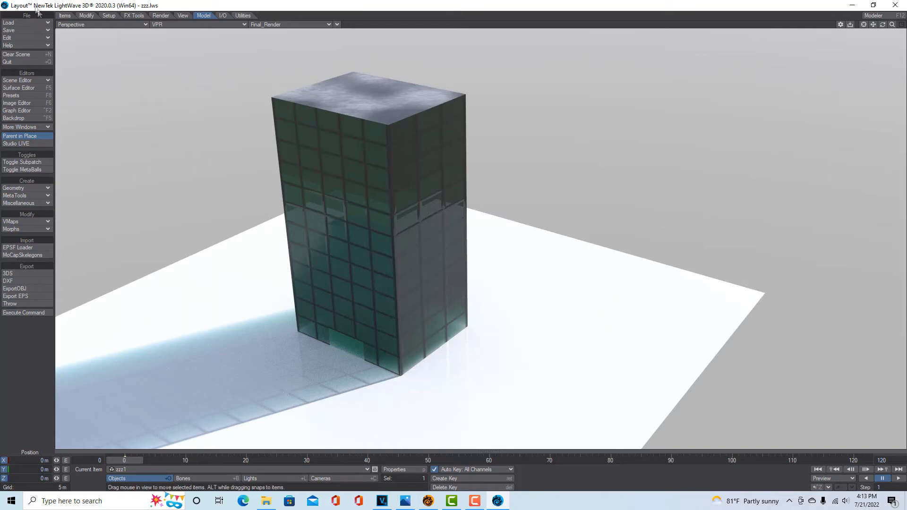
pyautogui.click(50, 30)
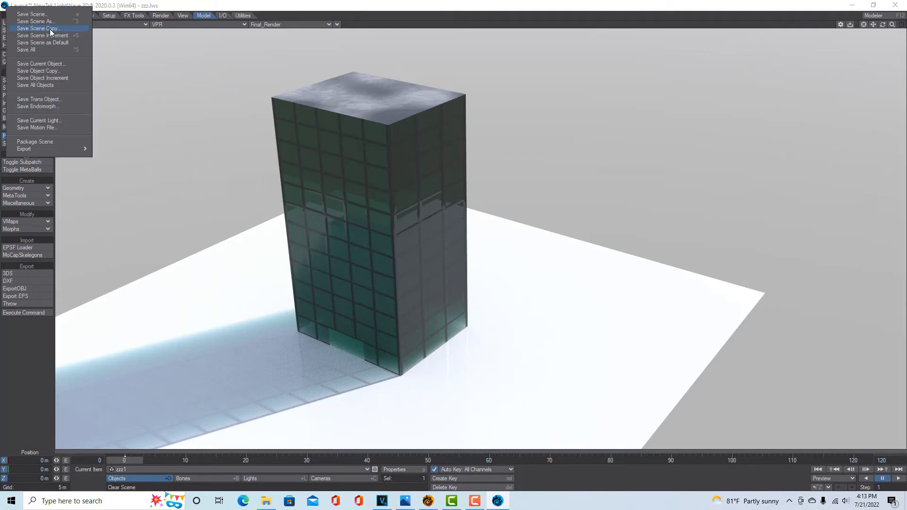
pyautogui.click(114, 54)
pyautogui.click(13, 29)
pyautogui.click(124, 54)
pyautogui.click(28, 31)
pyautogui.moveTo(42, 148)
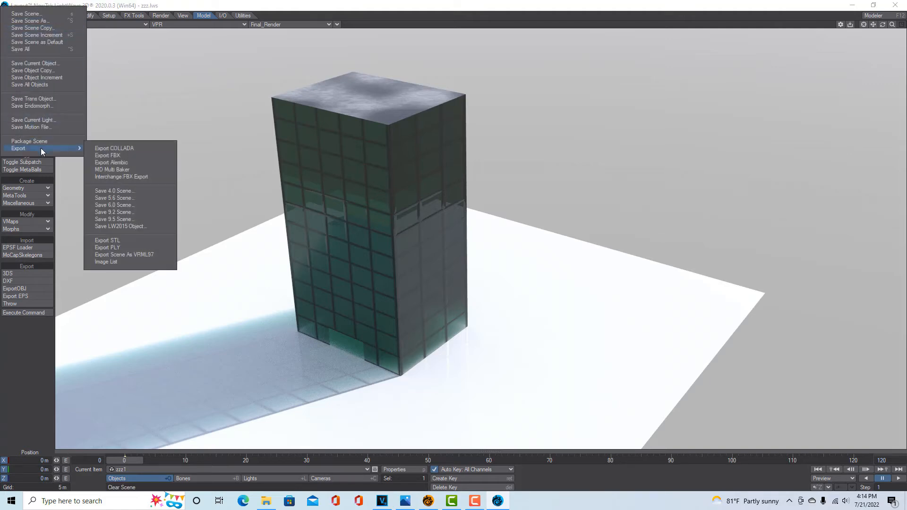
pyautogui.click(147, 227)
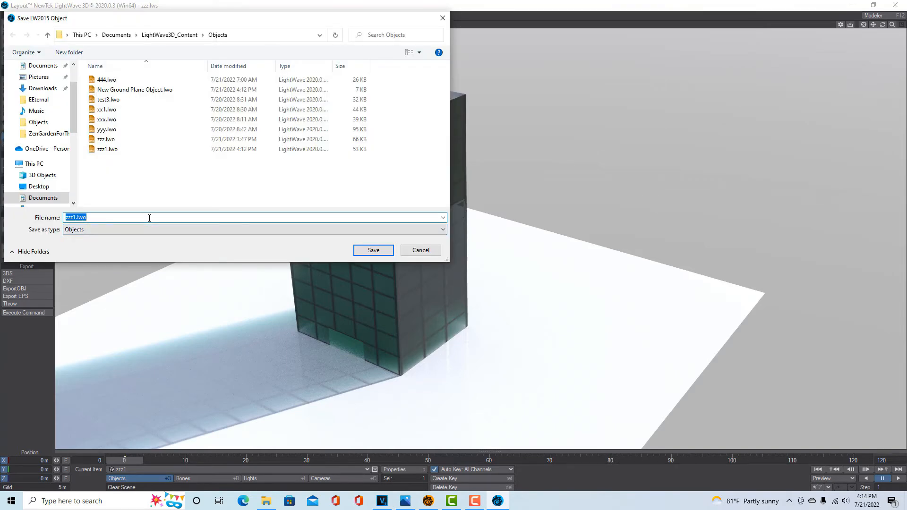
pyautogui.write('building_asset1')
pyautogui.click(366, 251)
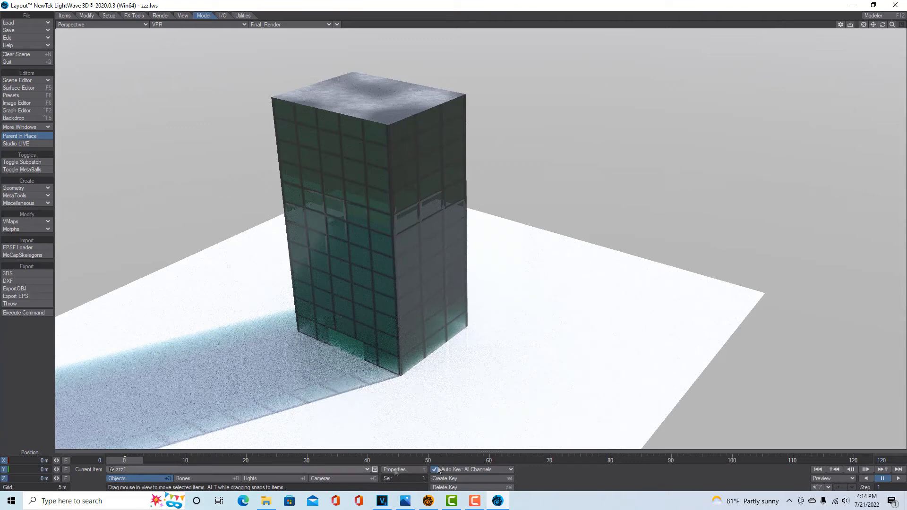
# Add a Python City Block instancer to the zzz1 building object.
pyautogui.click(412, 469)
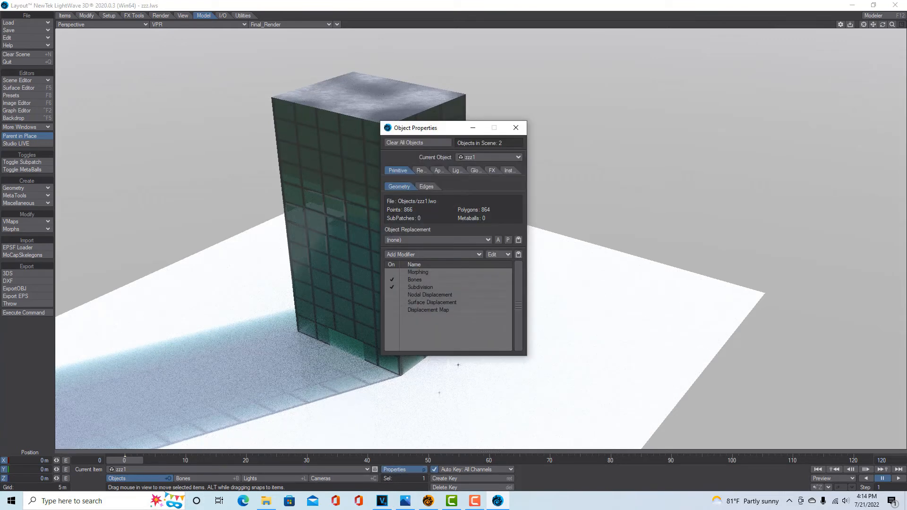
pyautogui.click(508, 170)
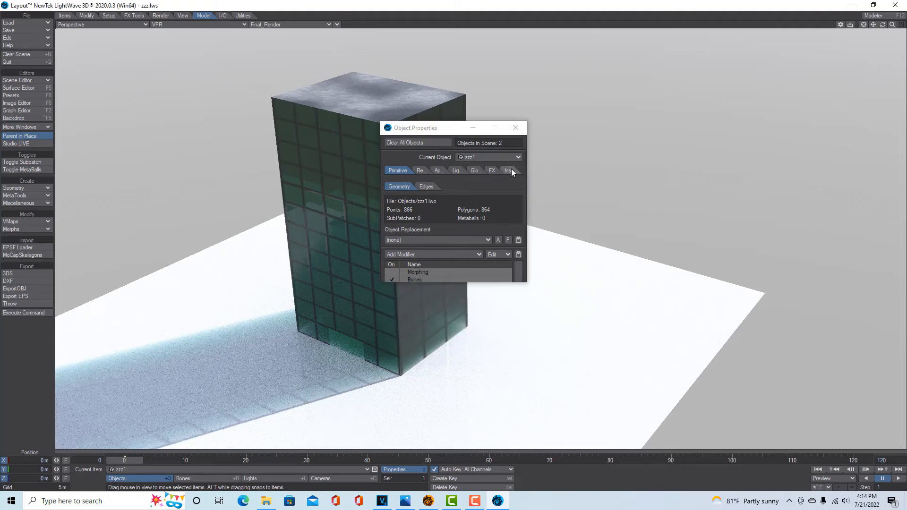
pyautogui.click(480, 180)
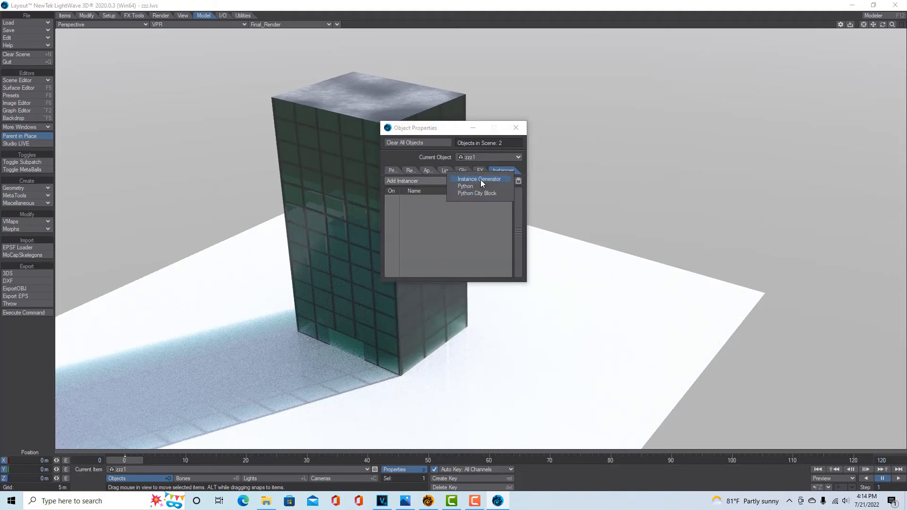
pyautogui.click(482, 193)
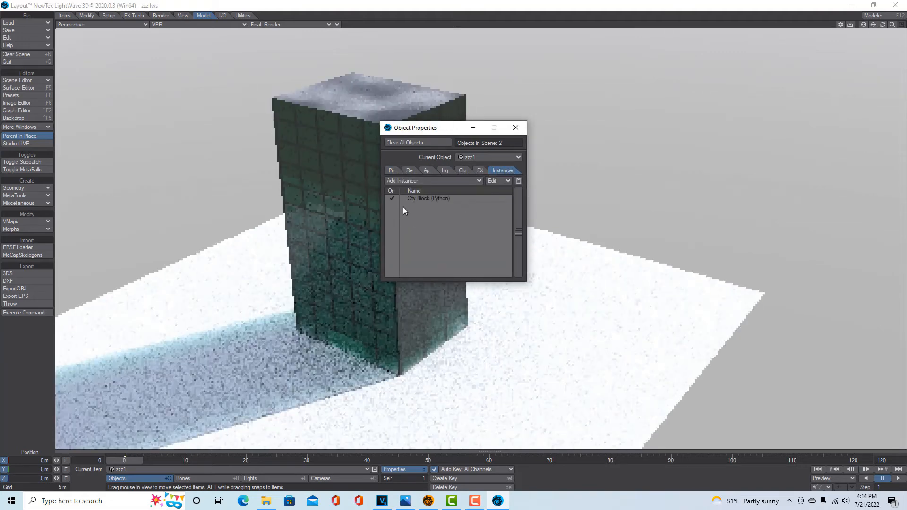
# Activate the City Block instancer with a building margin of 1 m and close its settings and the object properties.
pyautogui.doubleClick(429, 199)
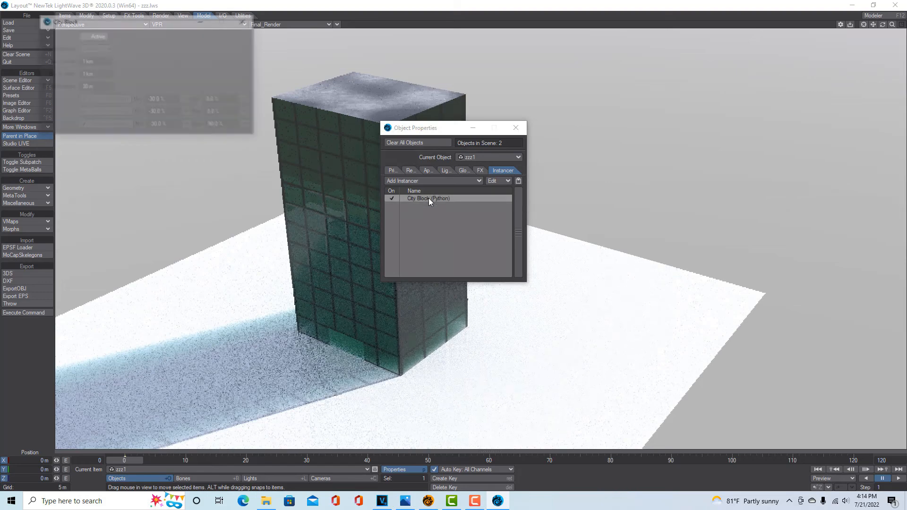
pyautogui.click(86, 35)
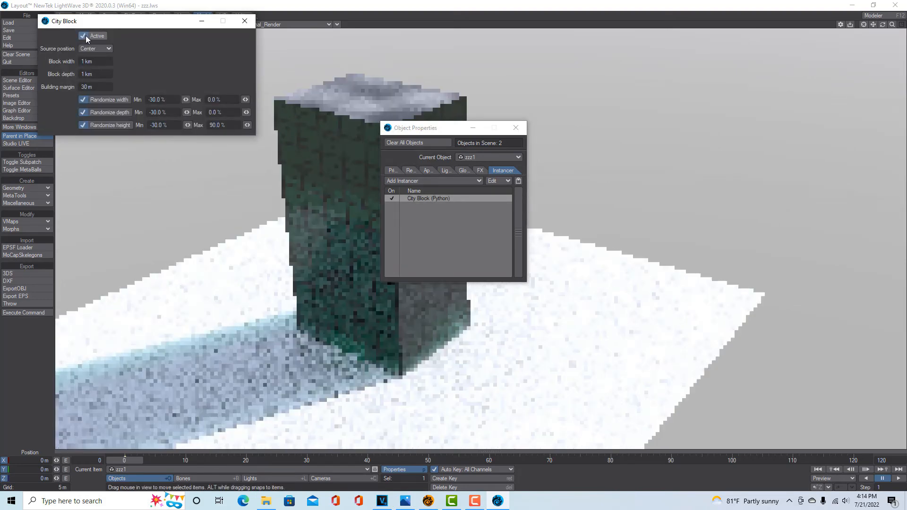
pyautogui.write('1')
pyautogui.press('Tab')
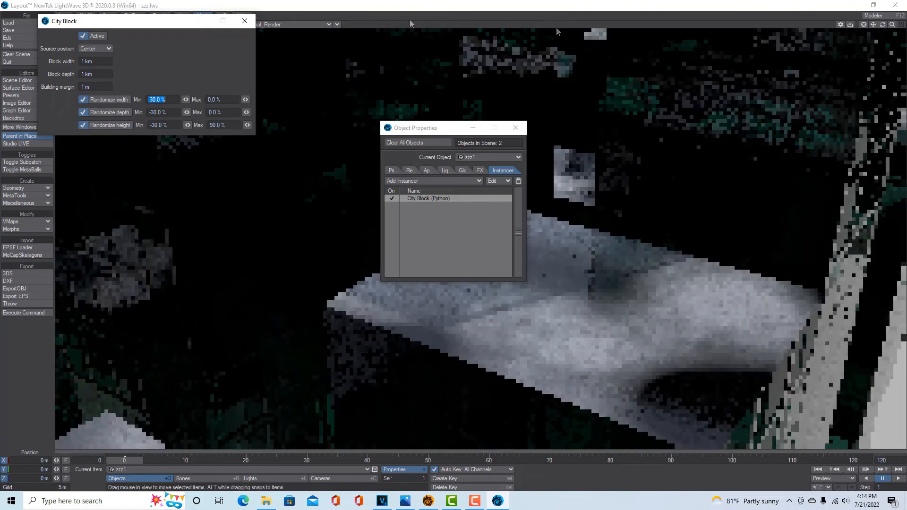
pyautogui.click(515, 128)
pyautogui.click(244, 22)
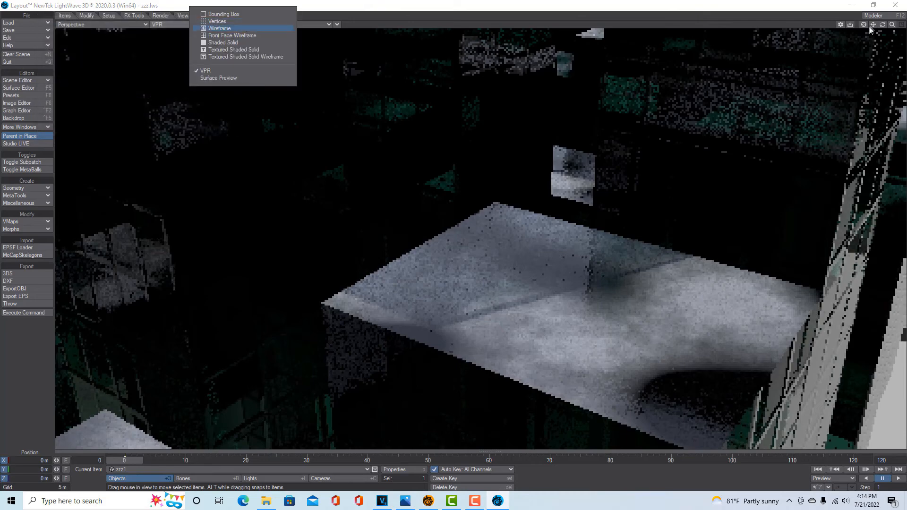
# Examine the generated city block in the perspective view from farther away, closer up and from different angles.
pyautogui.moveTo(892, 25)
pyautogui.mouseDown()
pyautogui.moveTo(793, 24)
pyautogui.moveTo(886, 27)
pyautogui.mouseUp()
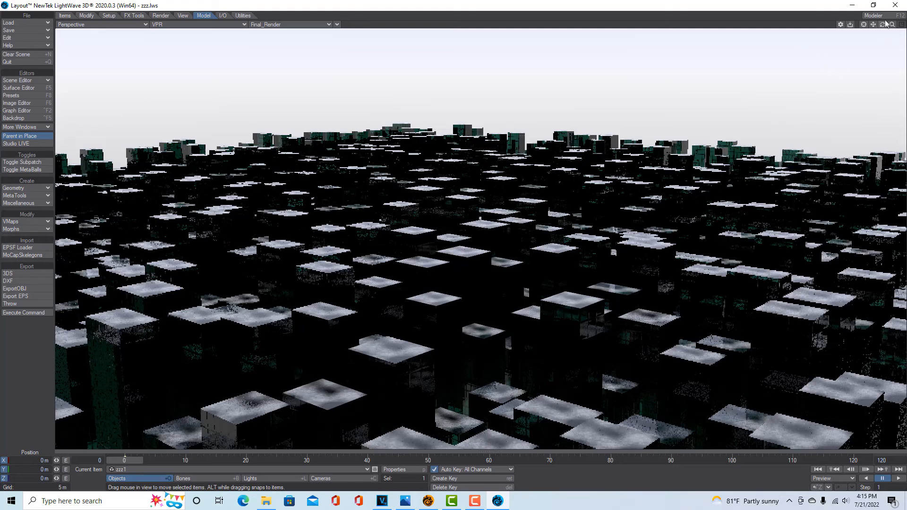
pyautogui.moveTo(873, 25)
pyautogui.mouseDown()
pyautogui.moveTo(873, 5)
pyautogui.moveTo(873, 21)
pyautogui.moveTo(873, 14)
pyautogui.mouseUp()
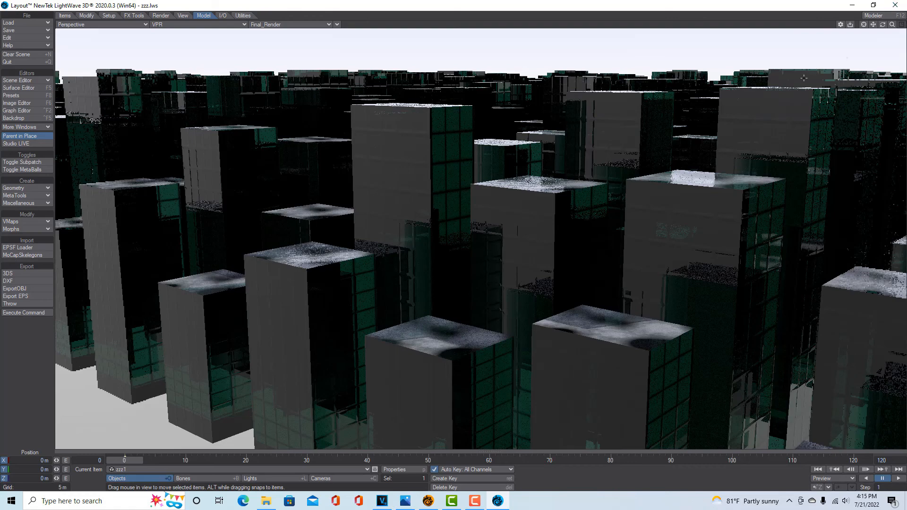
pyautogui.moveTo(882, 25); pyautogui.dragTo(846, 27)
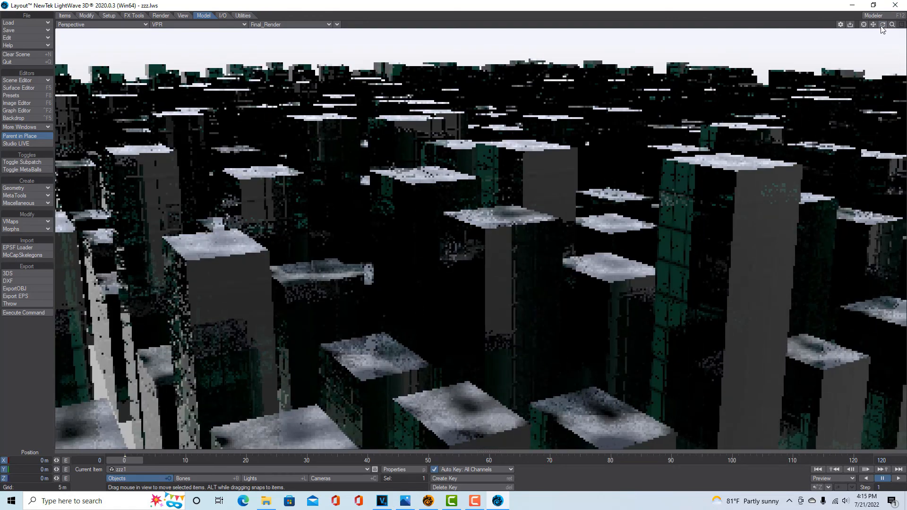